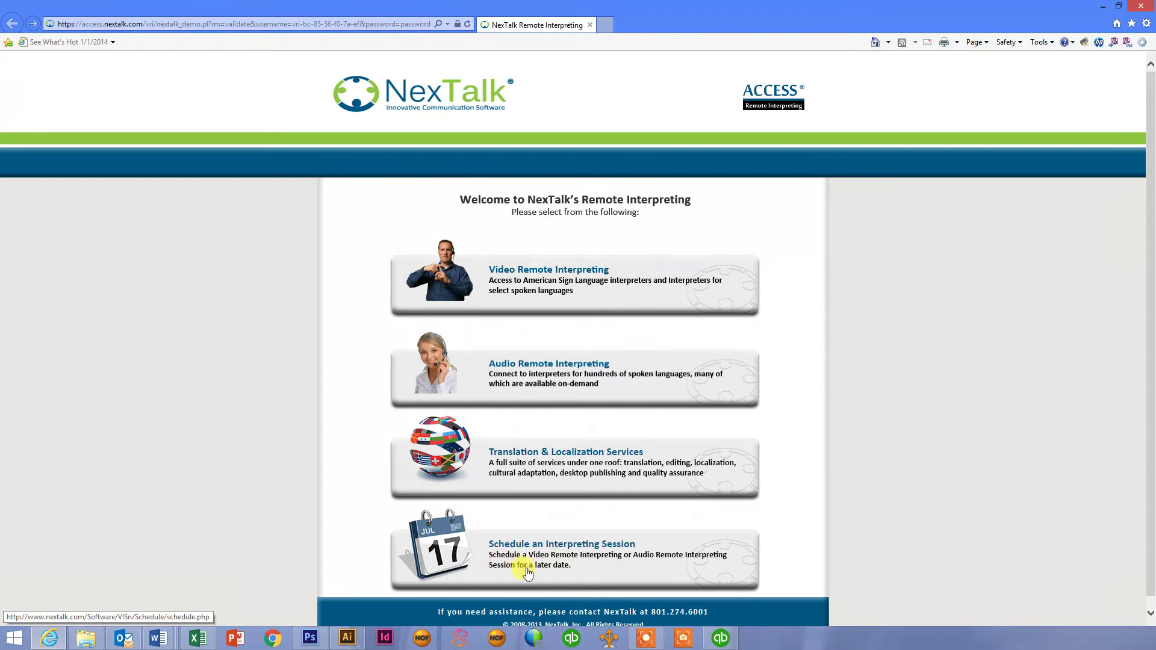
- Start a Video Remote Interpreting request with the interpreter's gender set to Any and the language set to Test calls
click(518, 280)
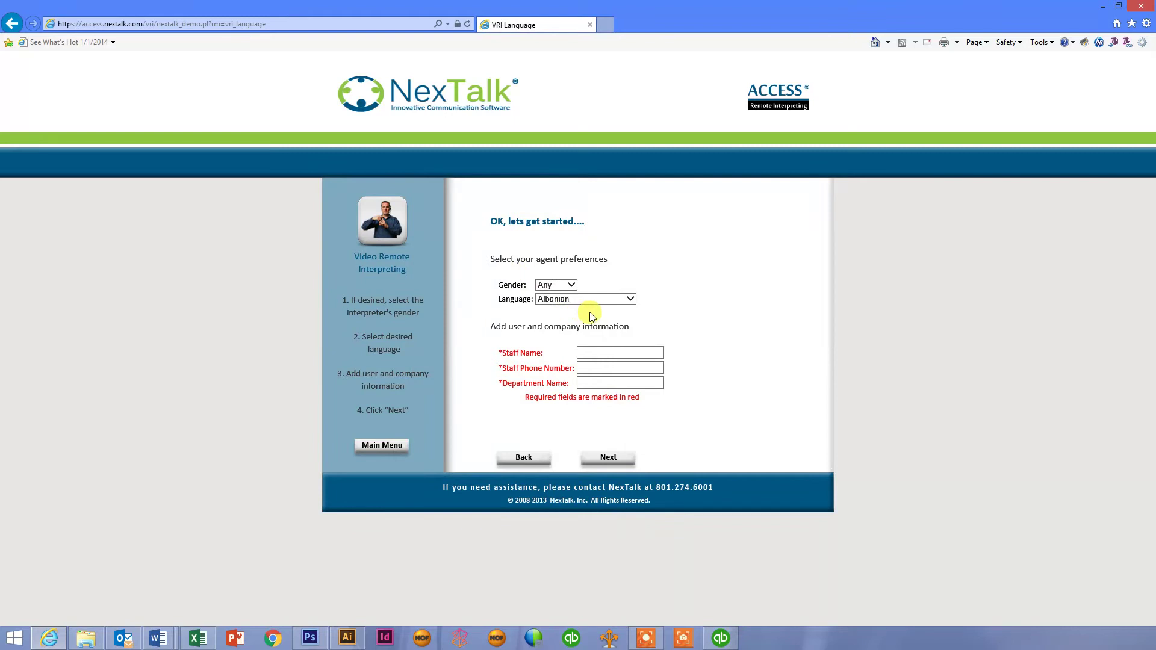
click(571, 285)
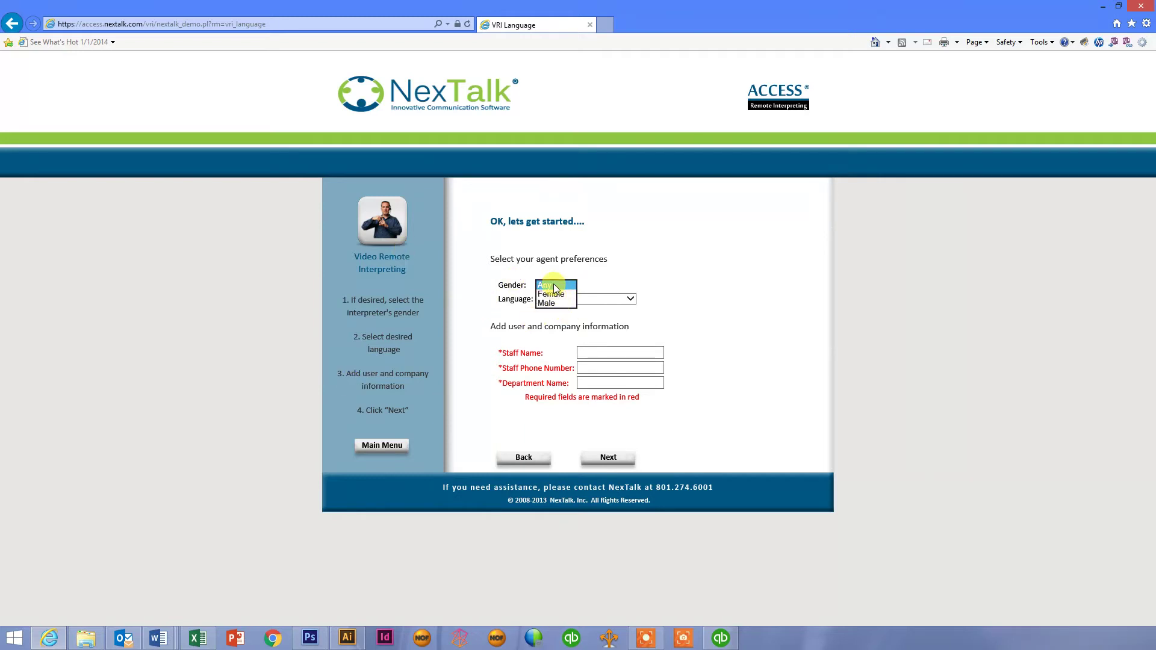
click(548, 285)
click(626, 299)
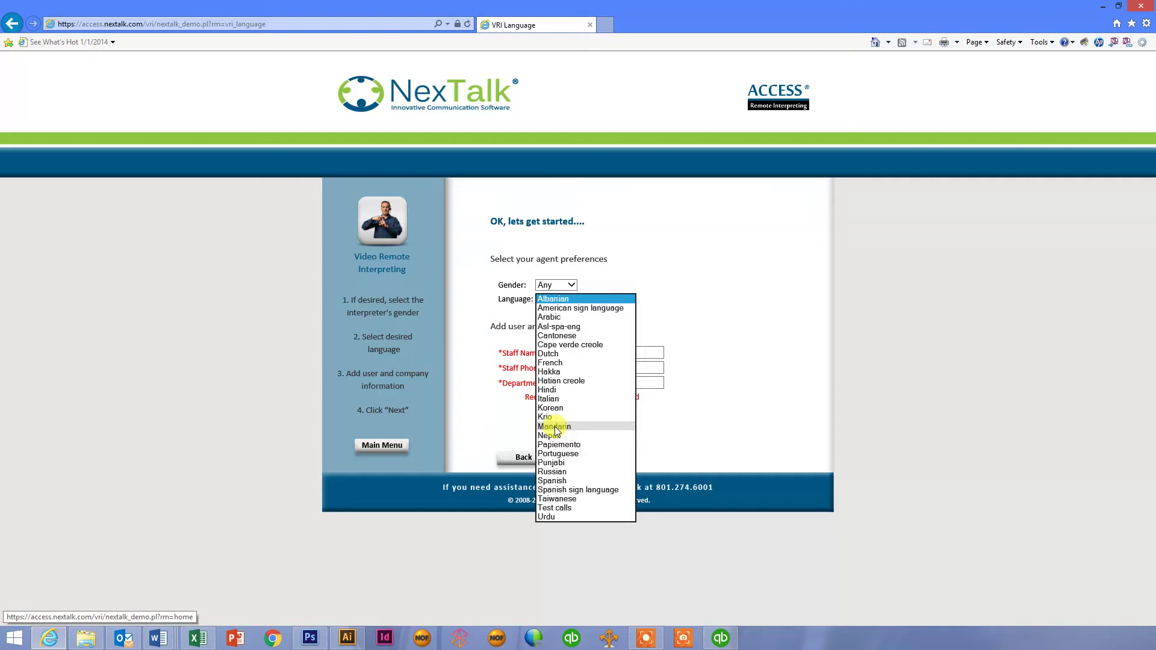
click(566, 509)
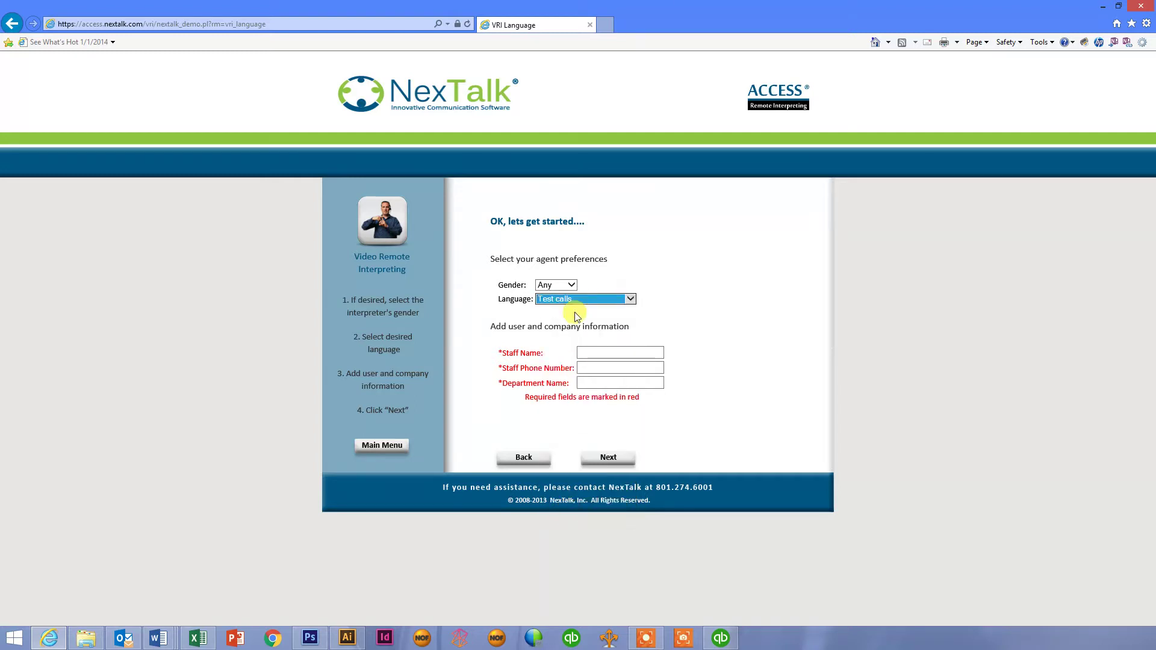
- Enter "Test" as the staff name, staff phone number and department name, and continue to the interpreter selection
click(589, 352)
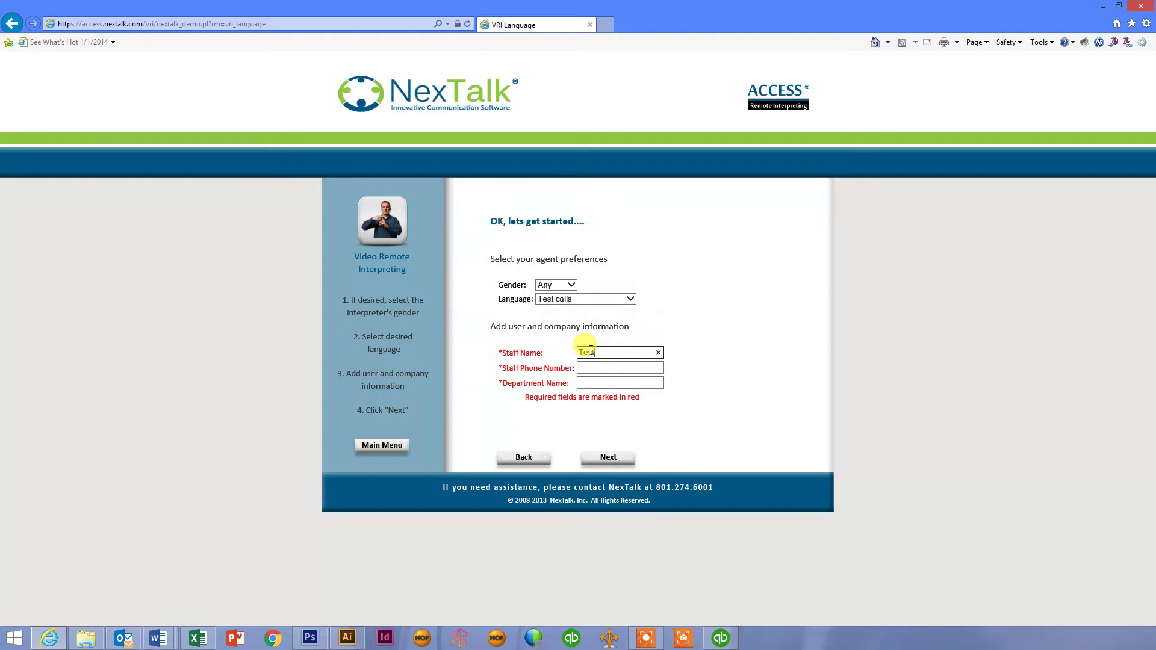
click(585, 367)
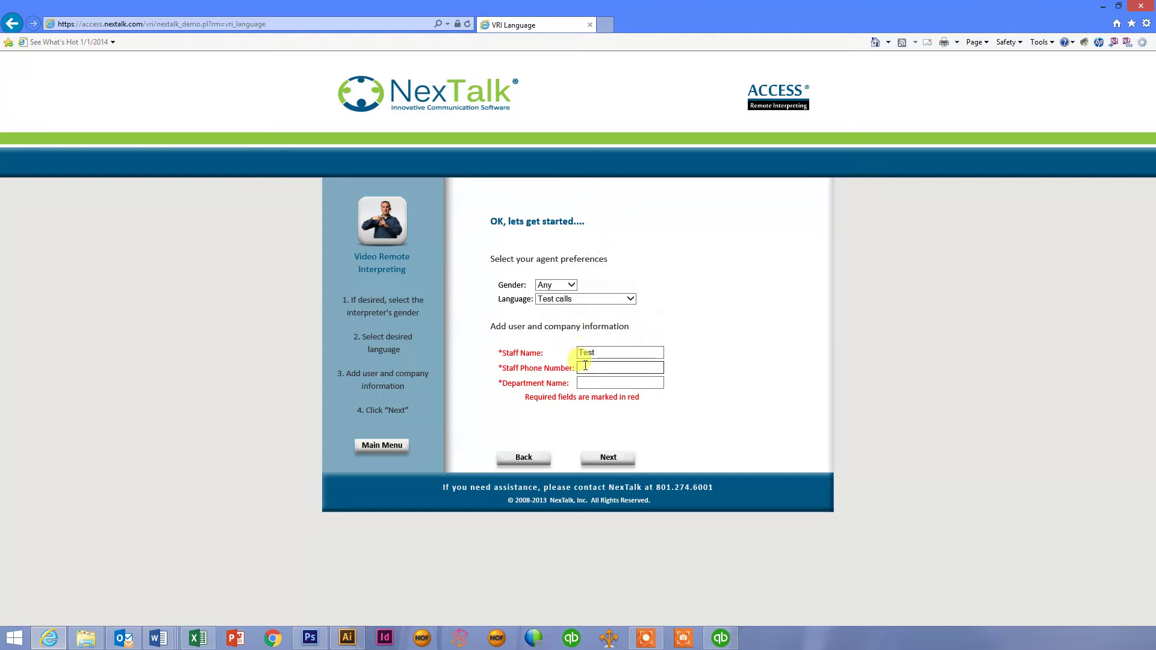
text(Test)
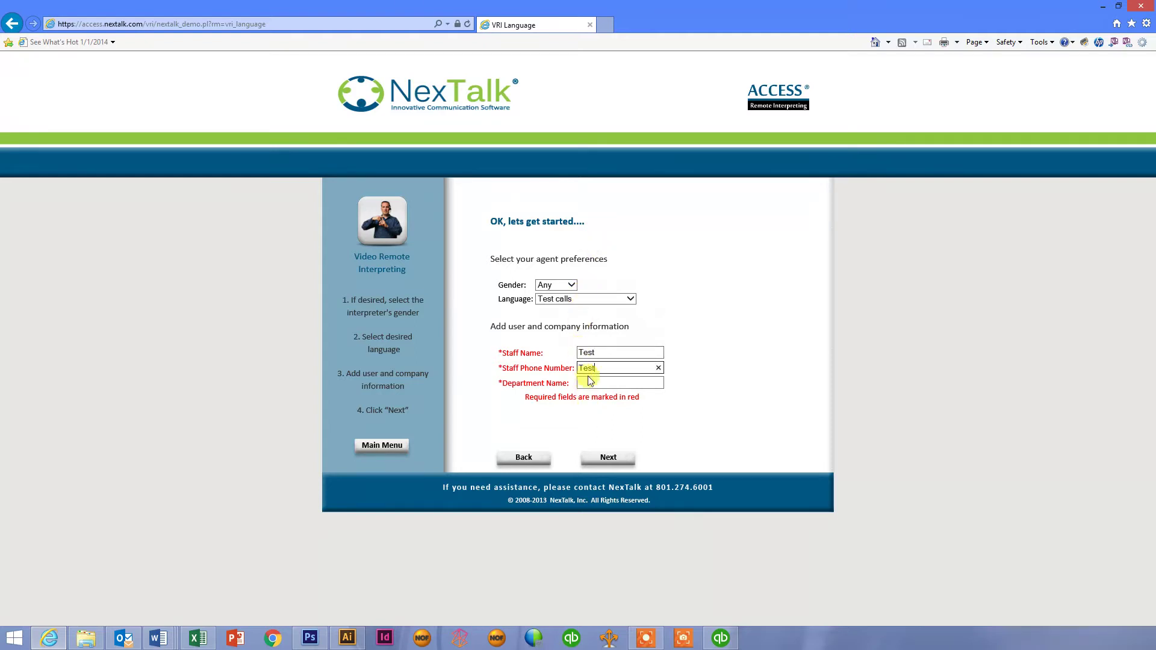
click(586, 383)
text(Test)
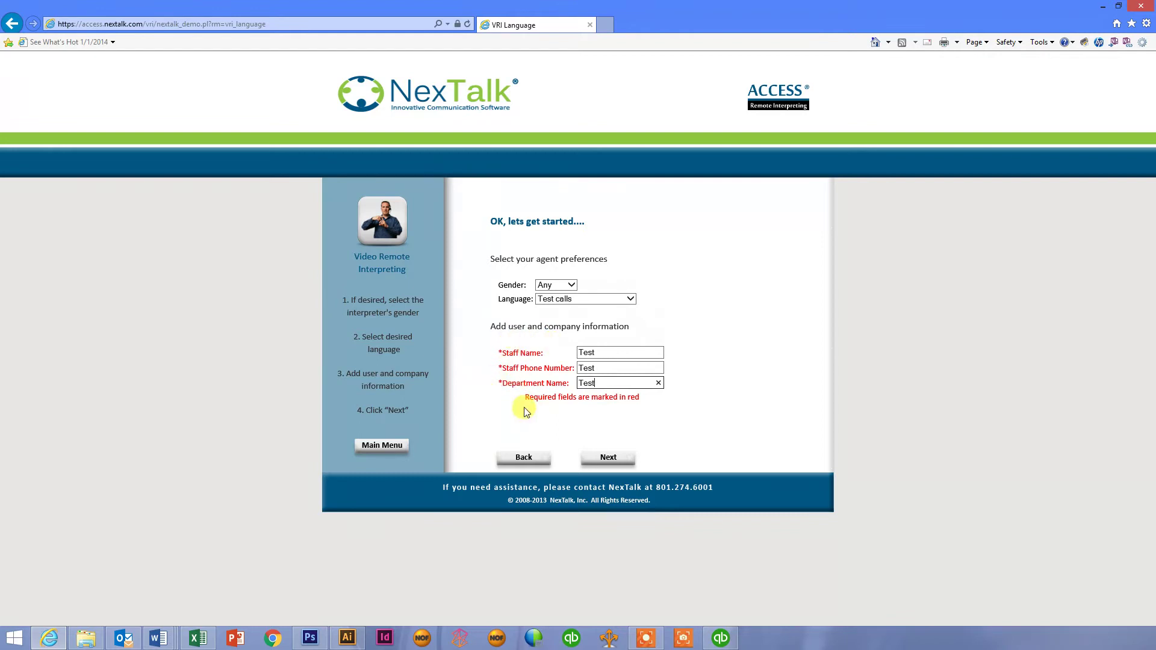
click(606, 461)
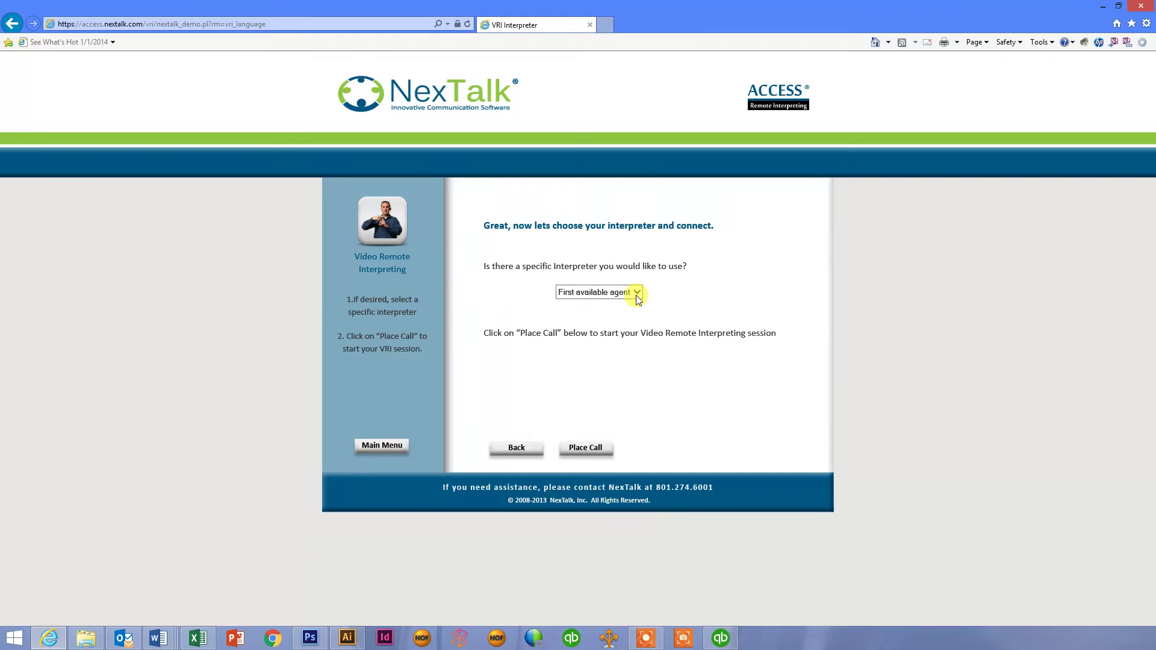
- Choose the specific listed interpreter instead of the first available agent and place the video call
click(626, 293)
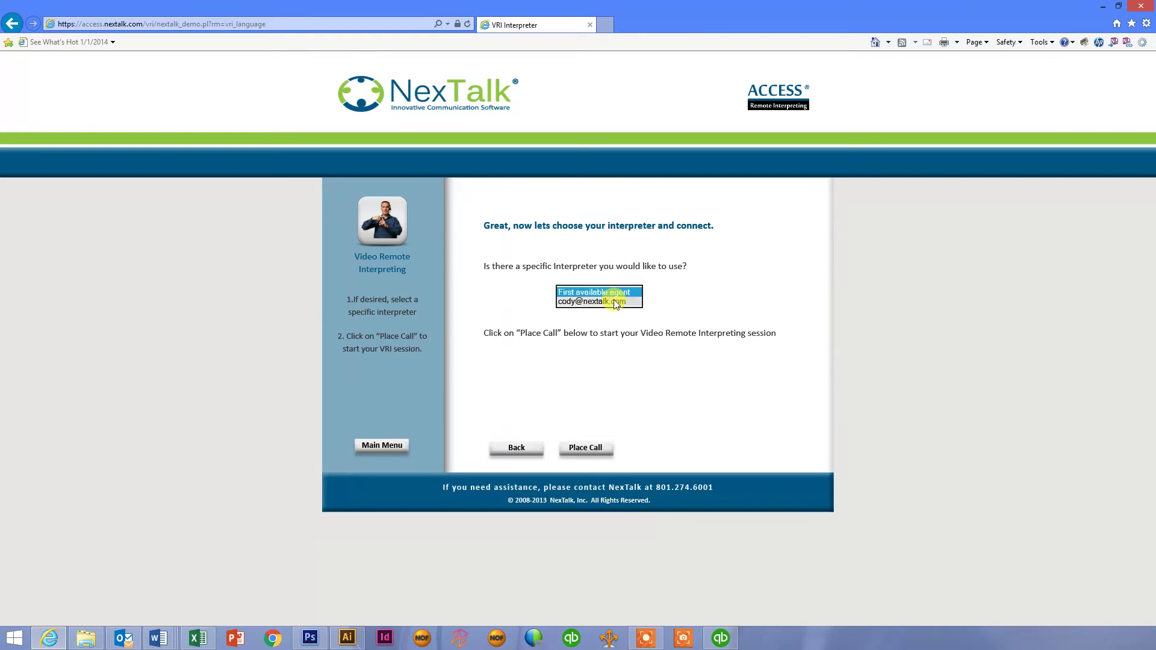
click(616, 302)
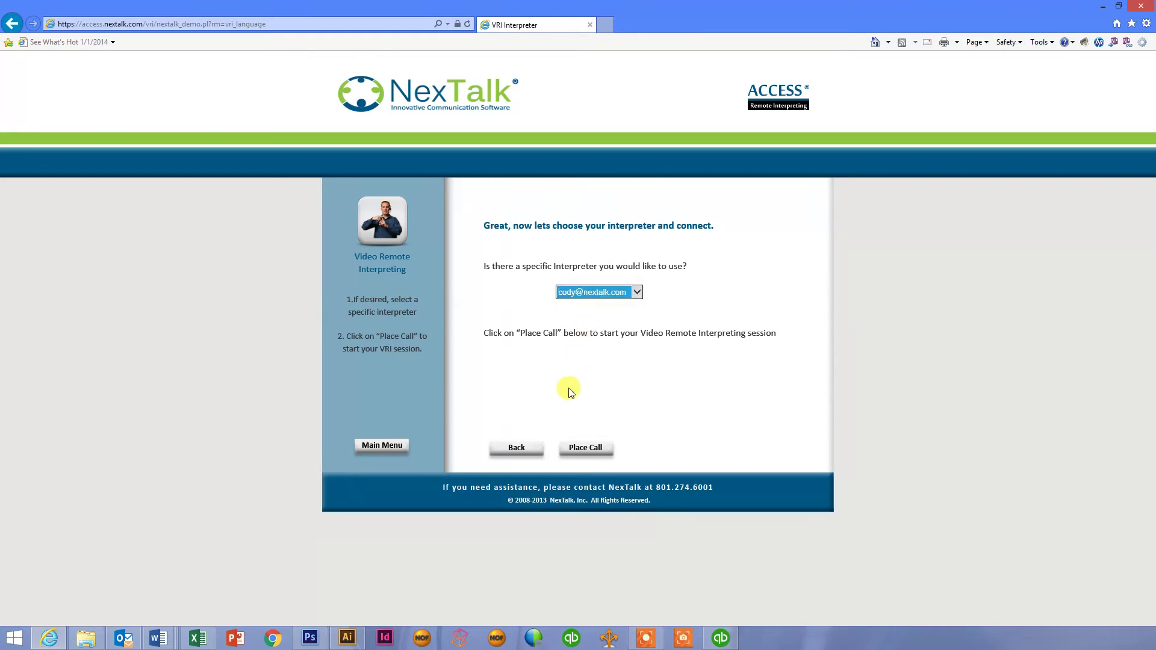
click(582, 449)
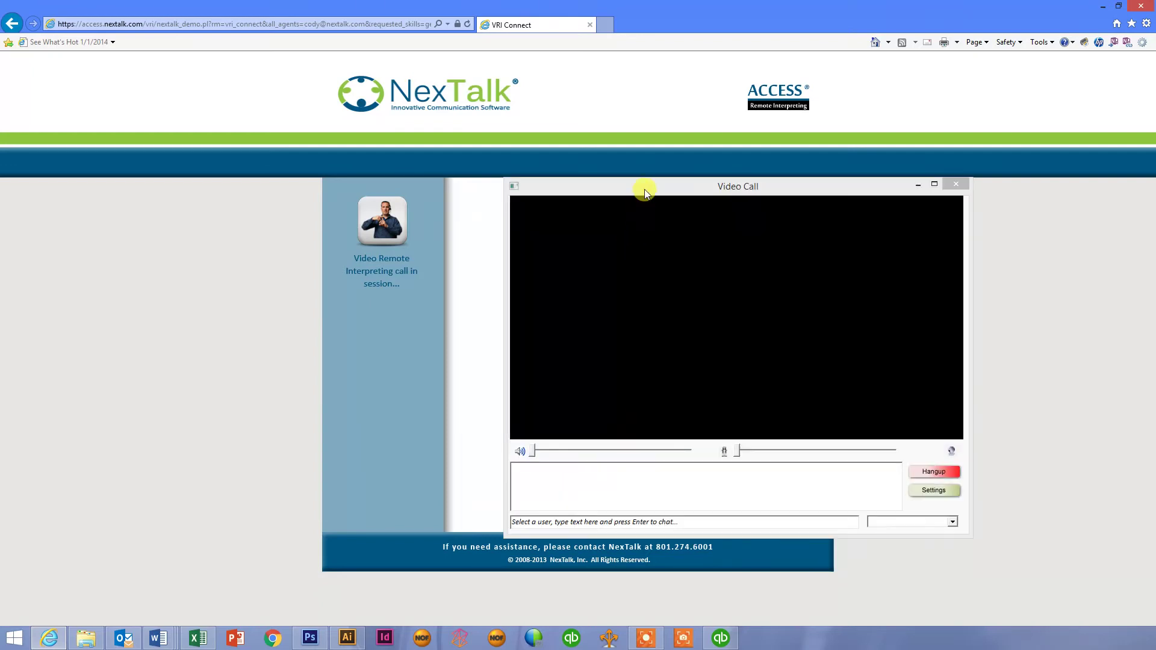
- Move the Video Call window up toward the page header and enlarge it
drag(644, 189, 343, 155)
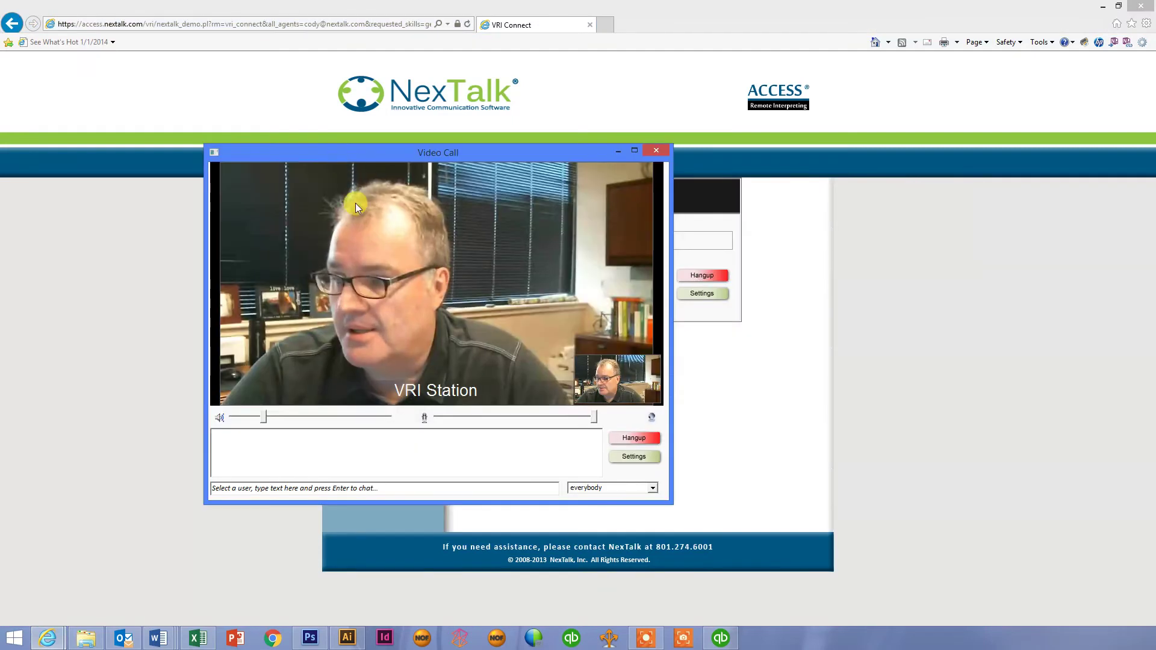
drag(669, 504, 760, 540)
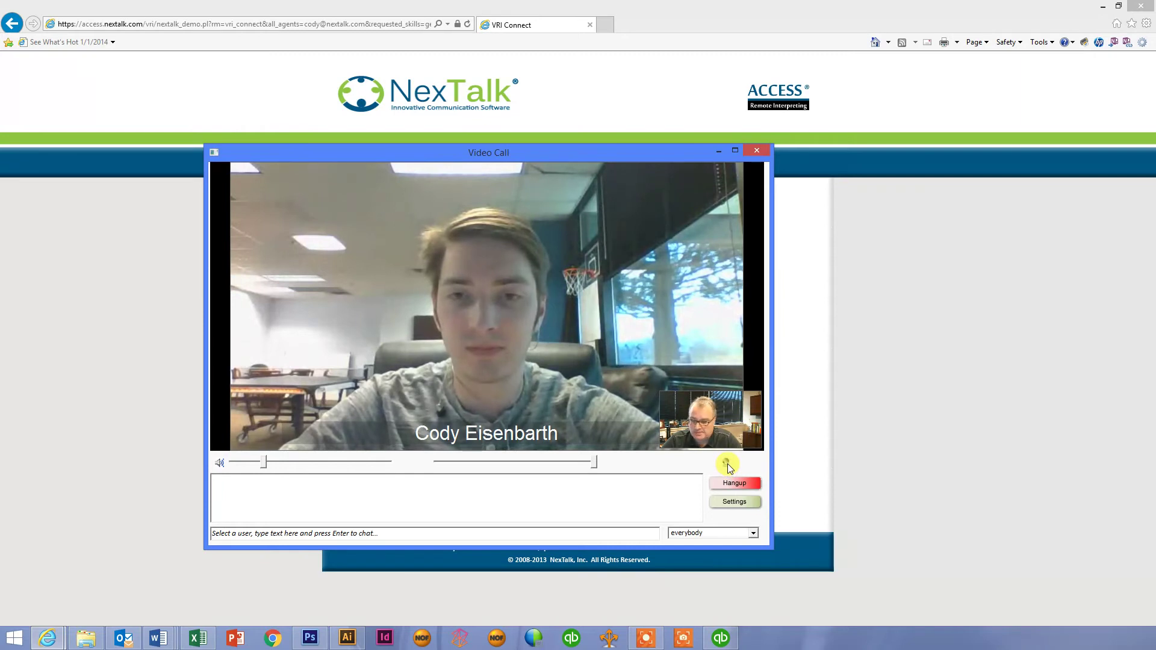
- Enter "jbscqjcbqjcqjbc" as chat text in the video call and open the list of chat recipients
click(405, 534)
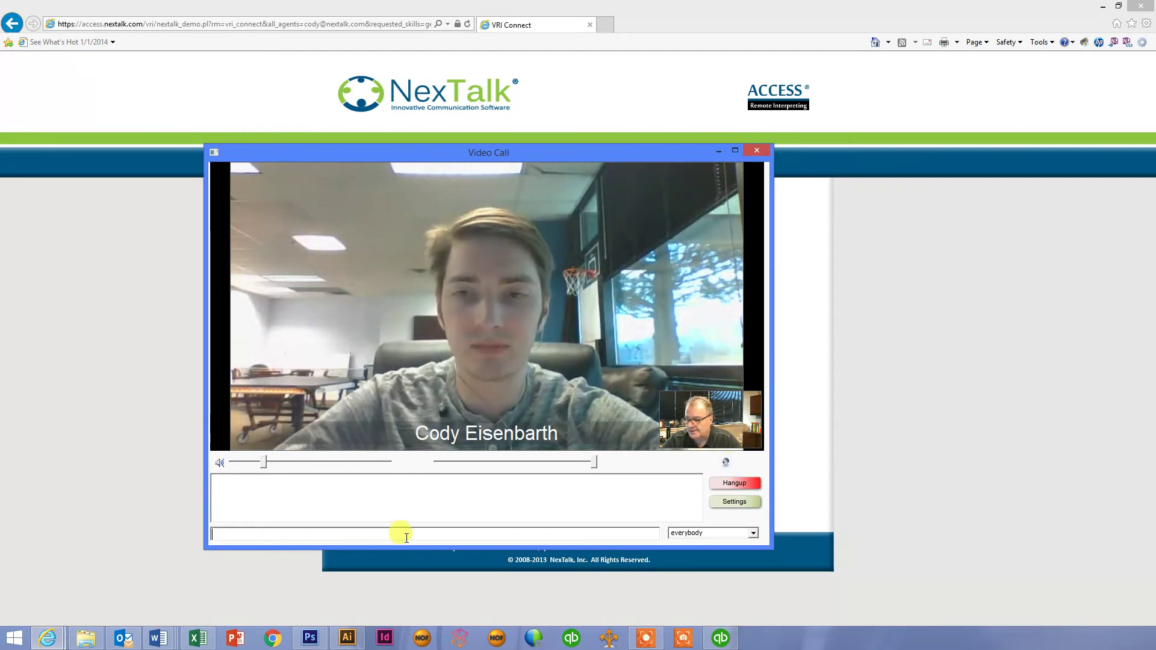
text(jbscqjcbqjcqjbc)
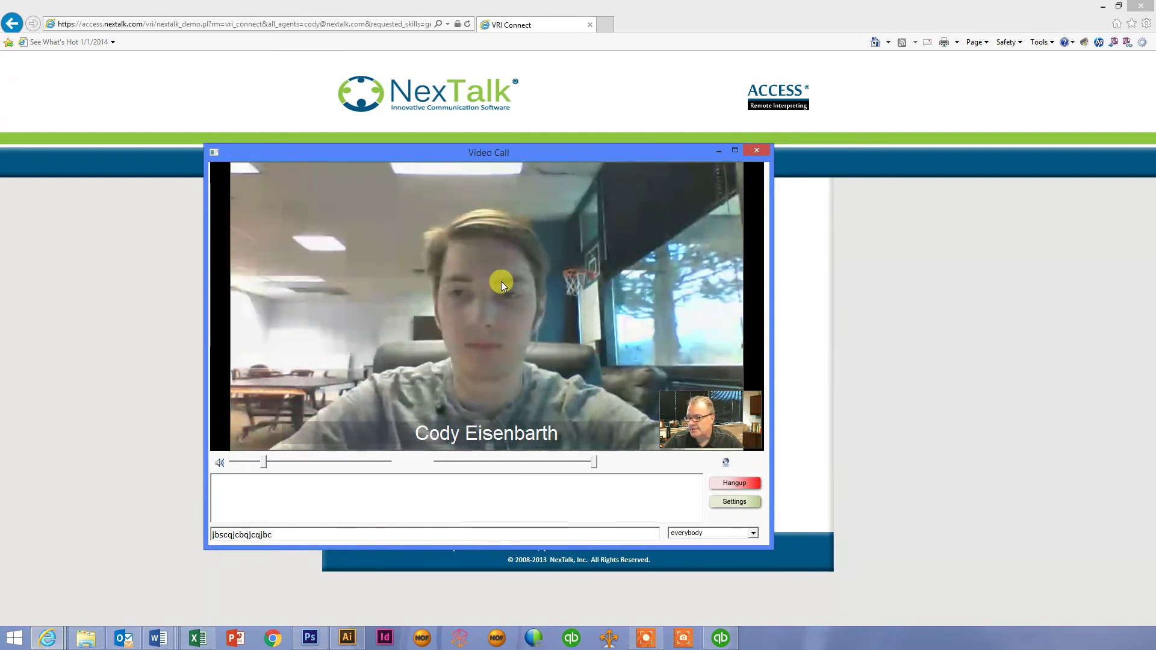
drag(509, 158, 447, 134)
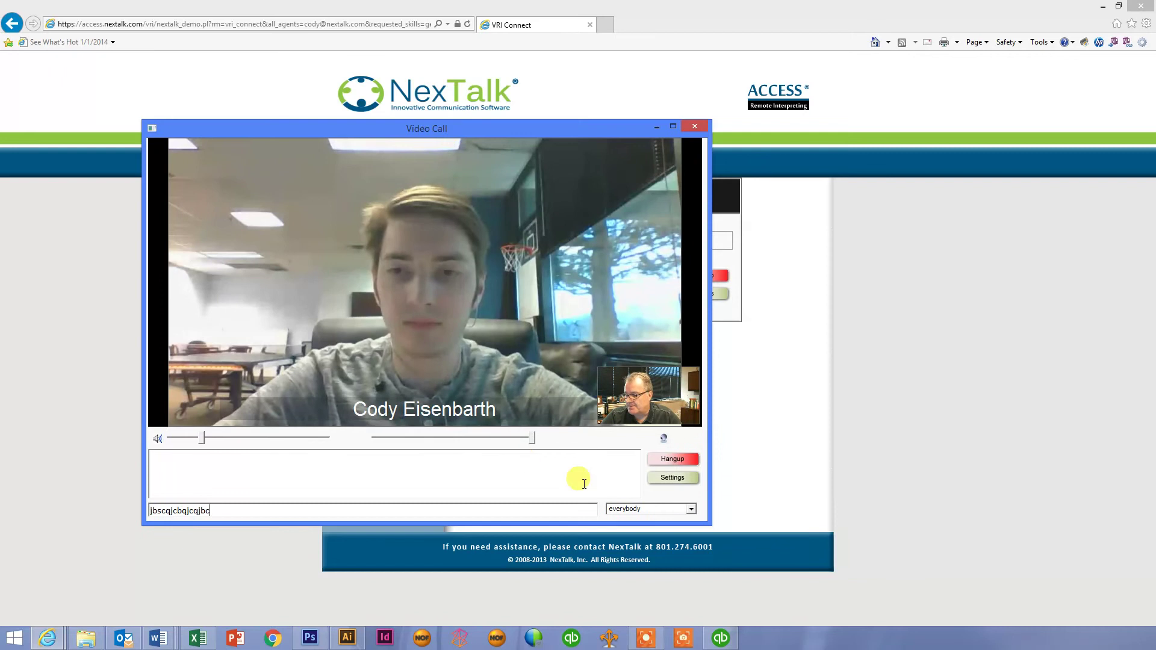
click(691, 509)
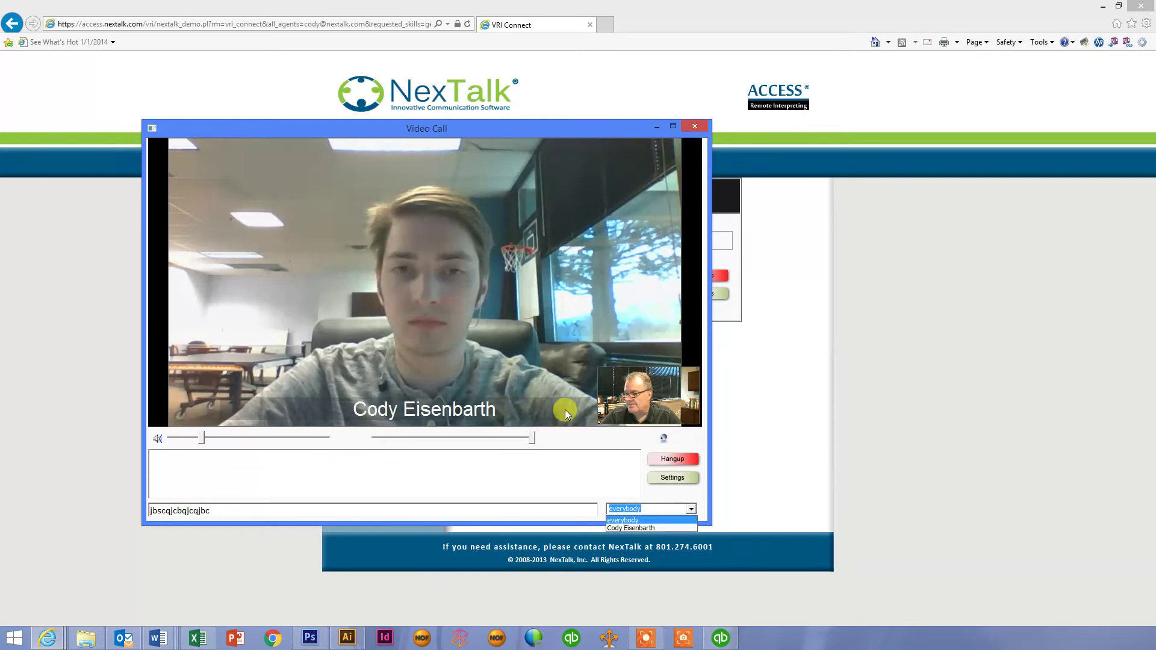
- Hang up the video call and close the interpreting session
click(669, 463)
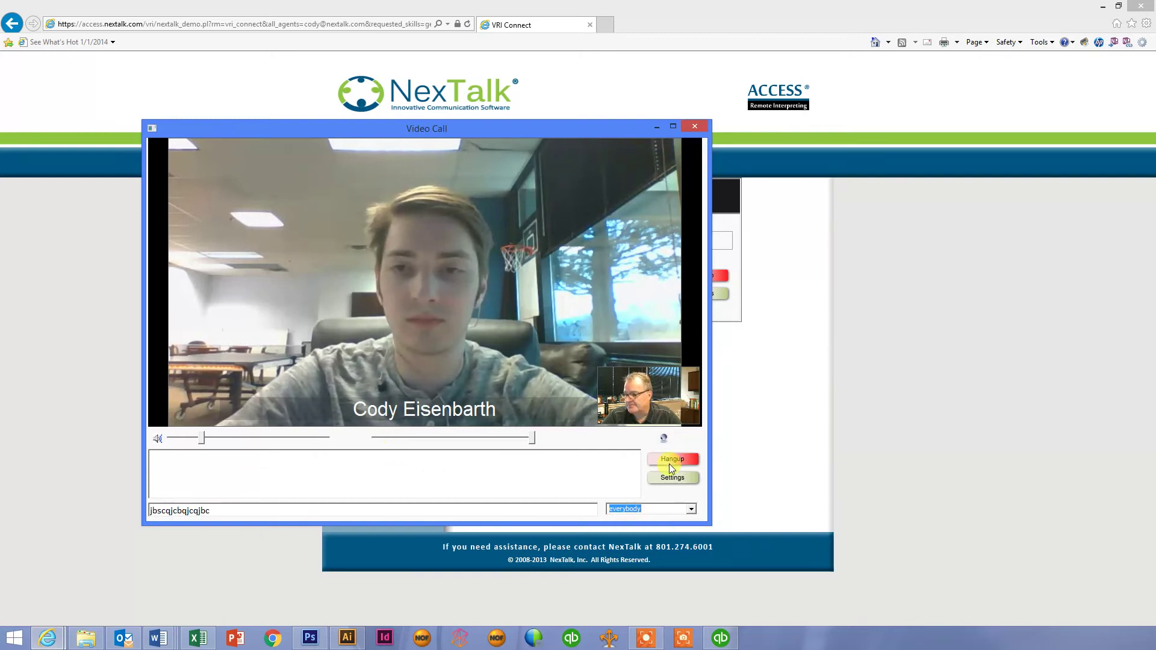
click(671, 460)
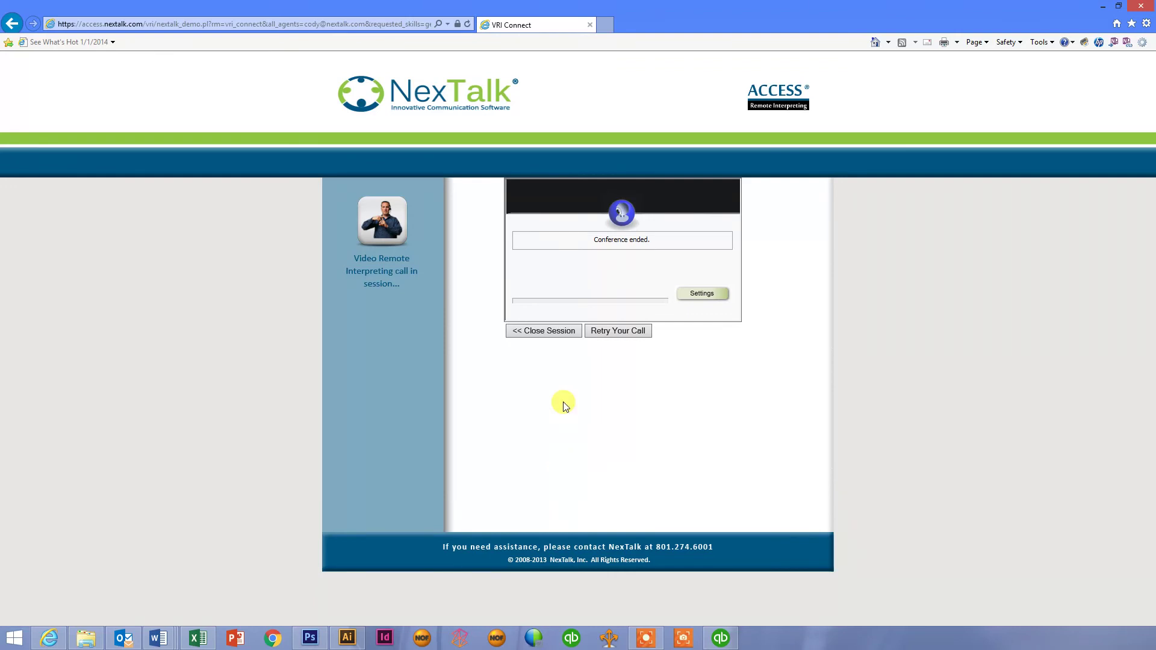
click(550, 334)
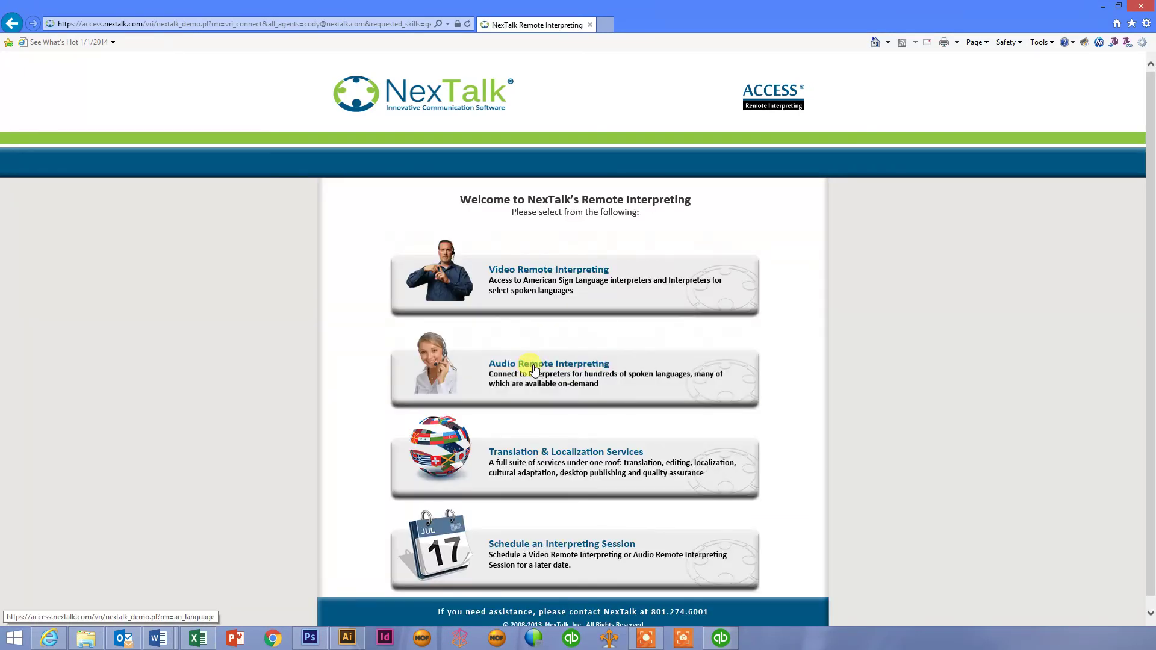
- Examine the language choices offered for Audio Remote Interpreting and return to the main menu
click(534, 368)
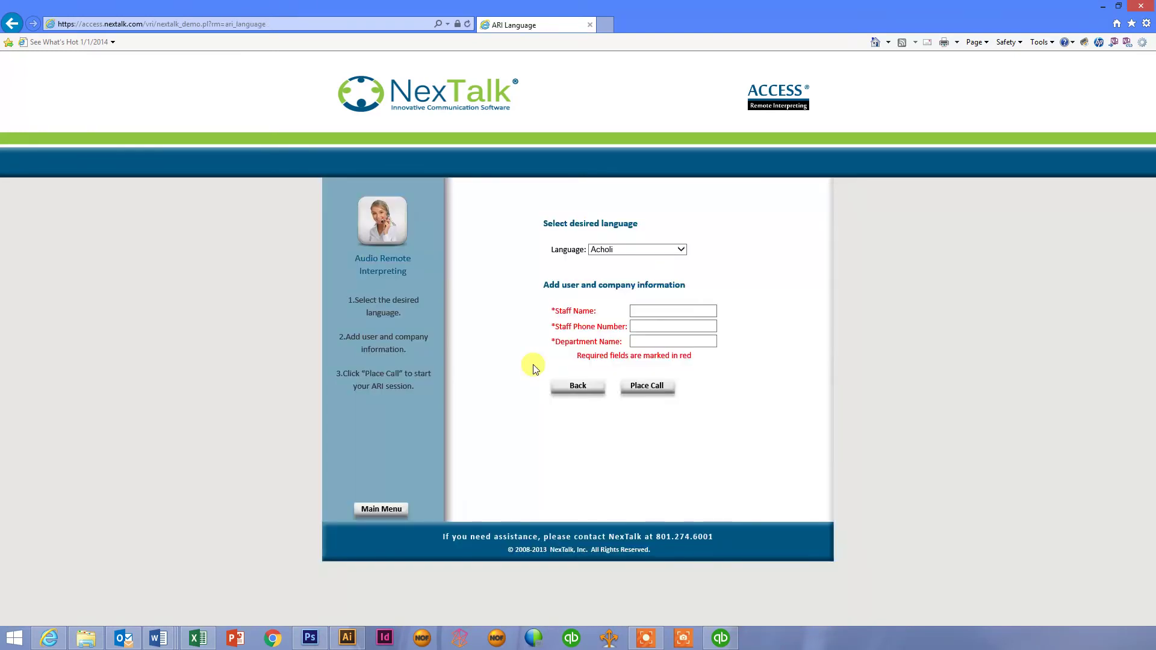
click(682, 251)
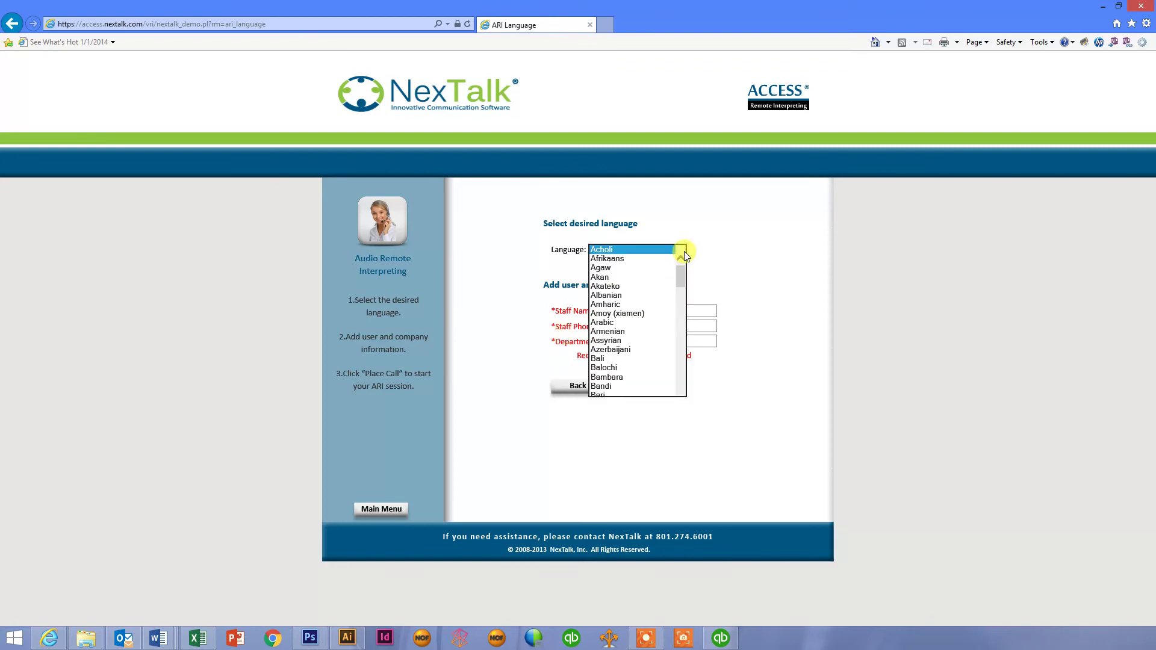
mouse_move(678, 276)
mouse_down()
mouse_move(683, 490)
mouse_move(681, 266)
mouse_up()
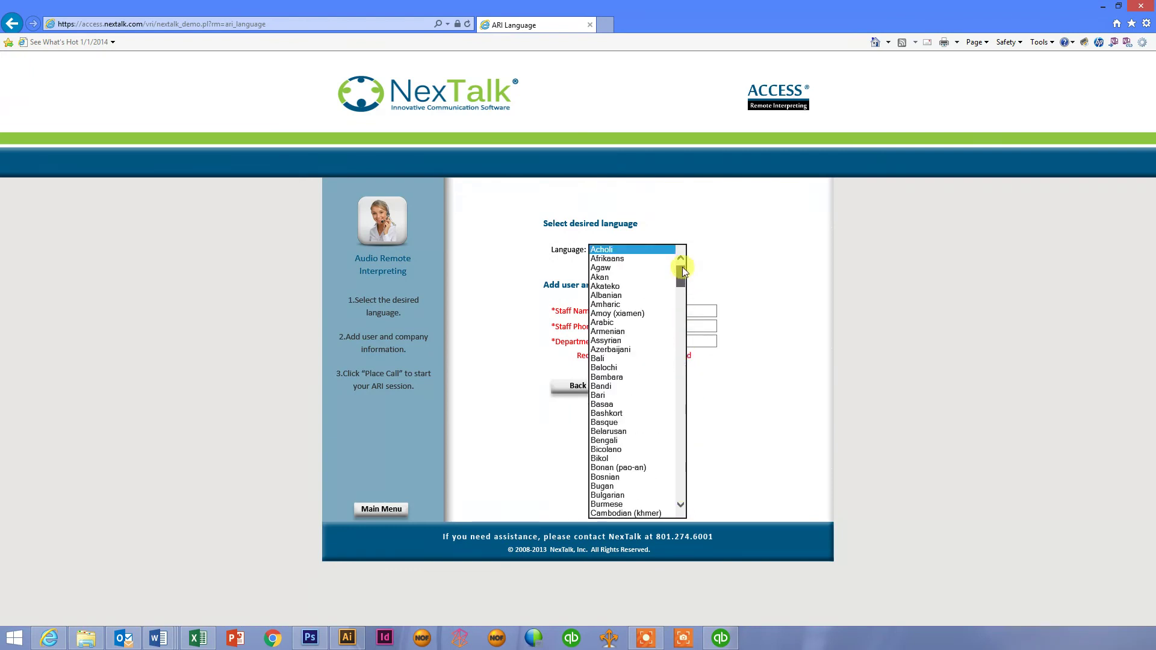
click(723, 259)
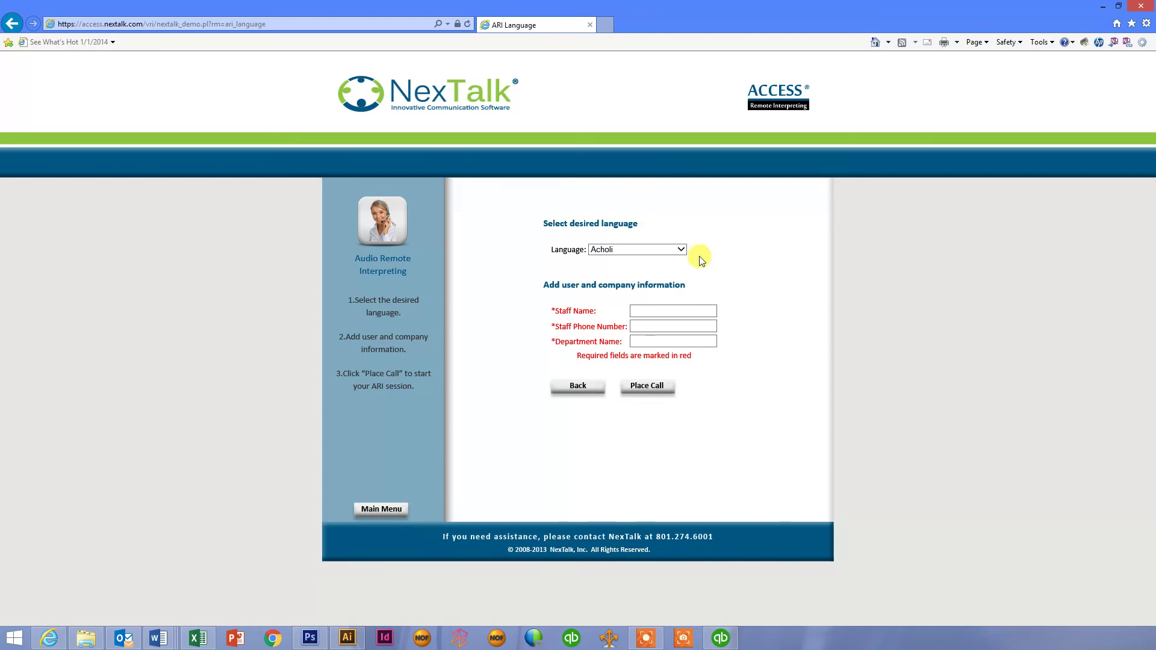
click(682, 254)
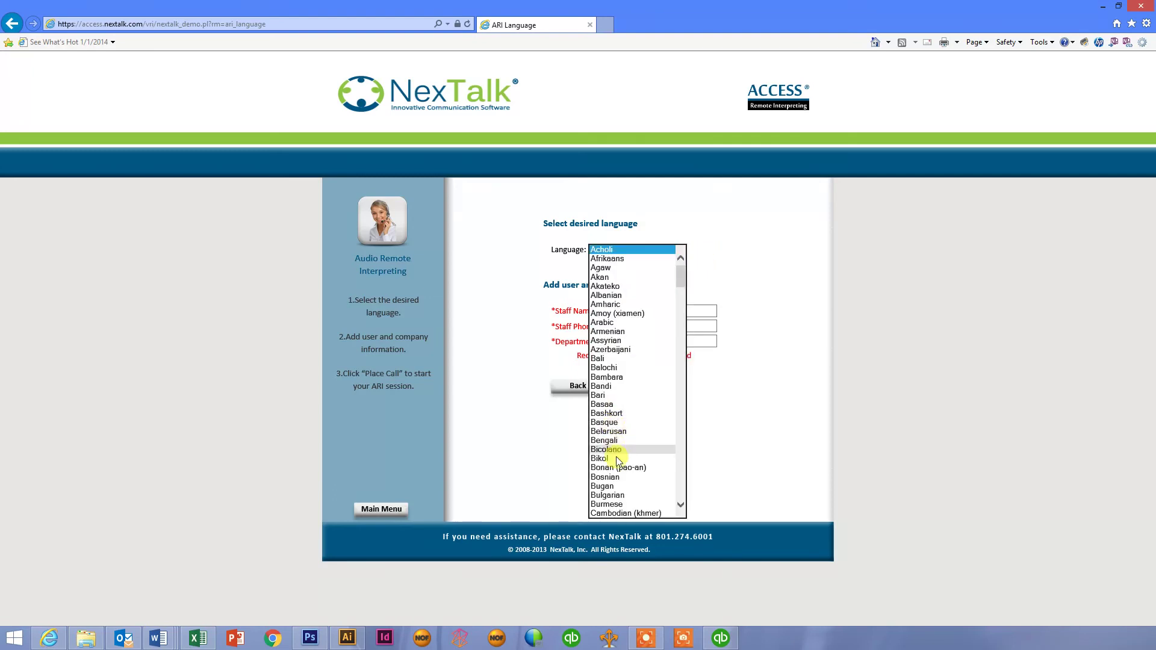
click(782, 317)
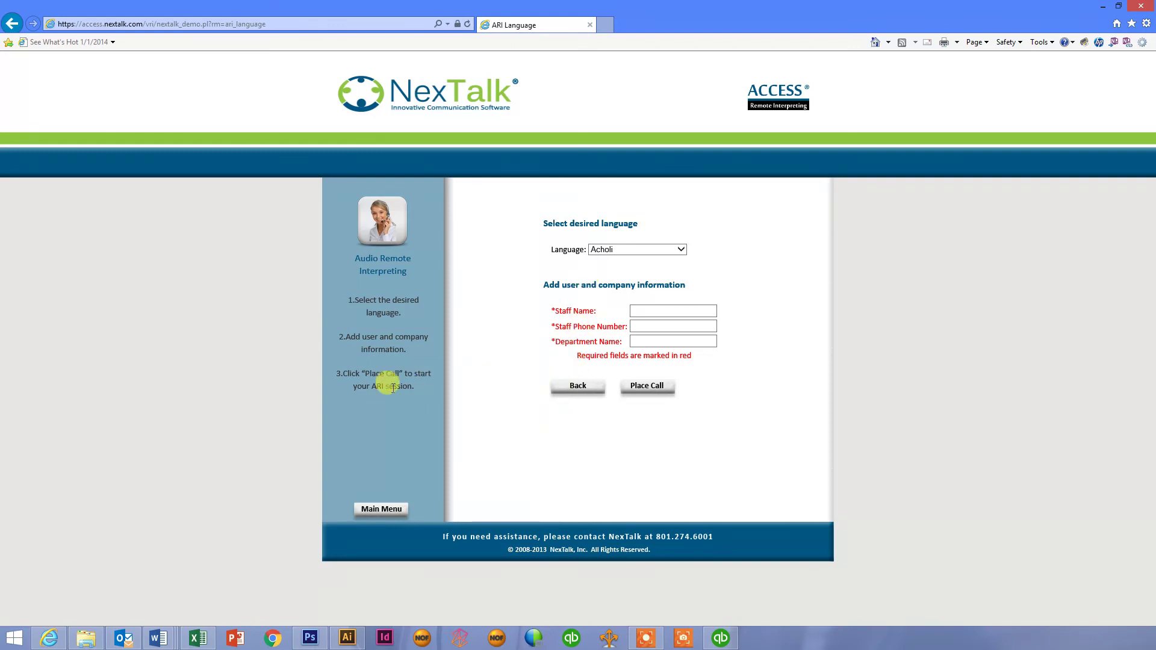
click(377, 509)
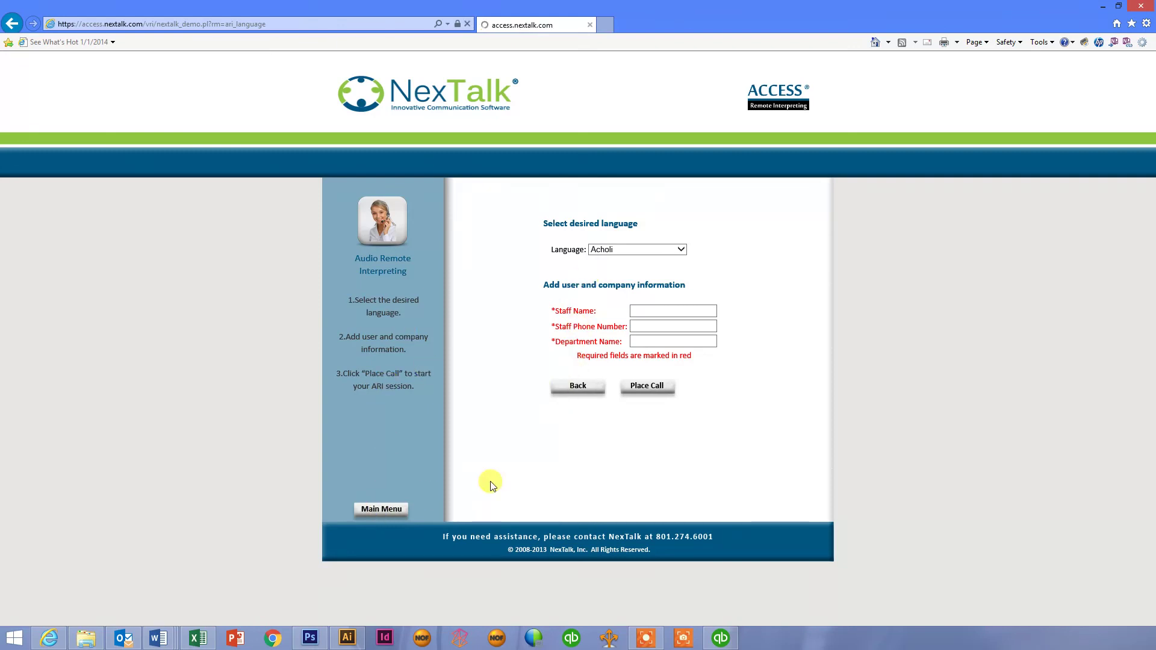